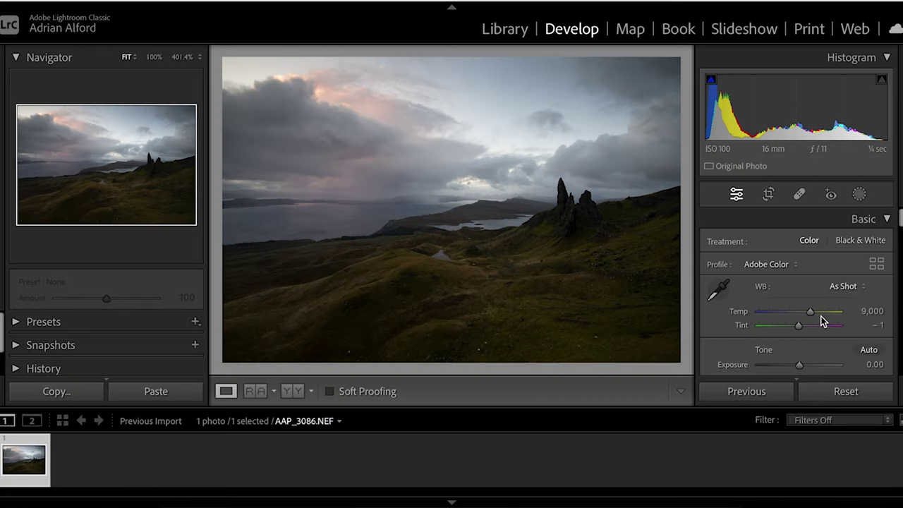
# Step: Remove chromatic aberration and enable profile corrections in the photo's lens corrections
pyautogui.scroll(-10, 821, 321)
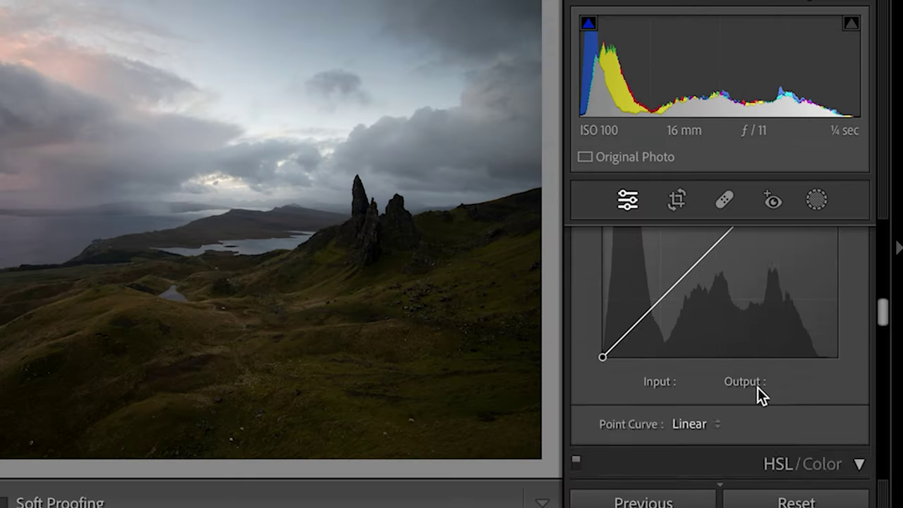
pyautogui.scroll(-15, 758, 387)
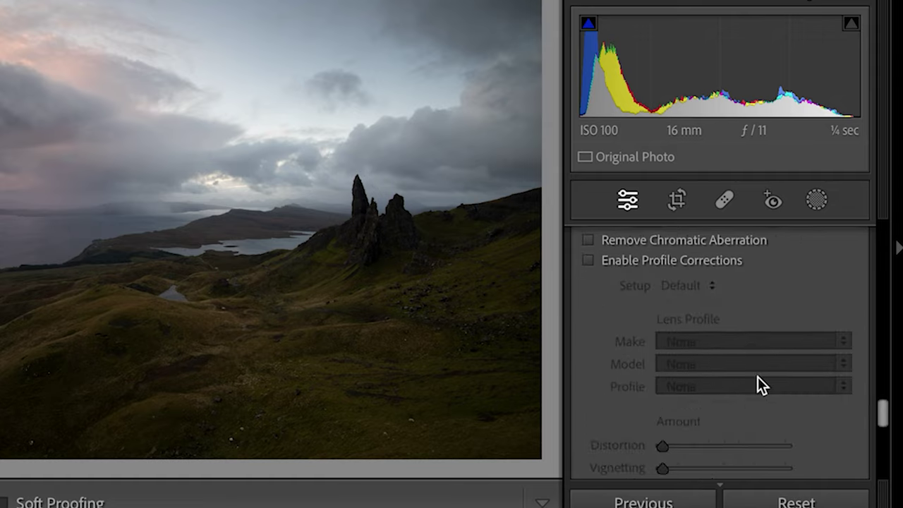
pyautogui.scroll(4, 758, 377)
pyautogui.scroll(-1, 758, 377)
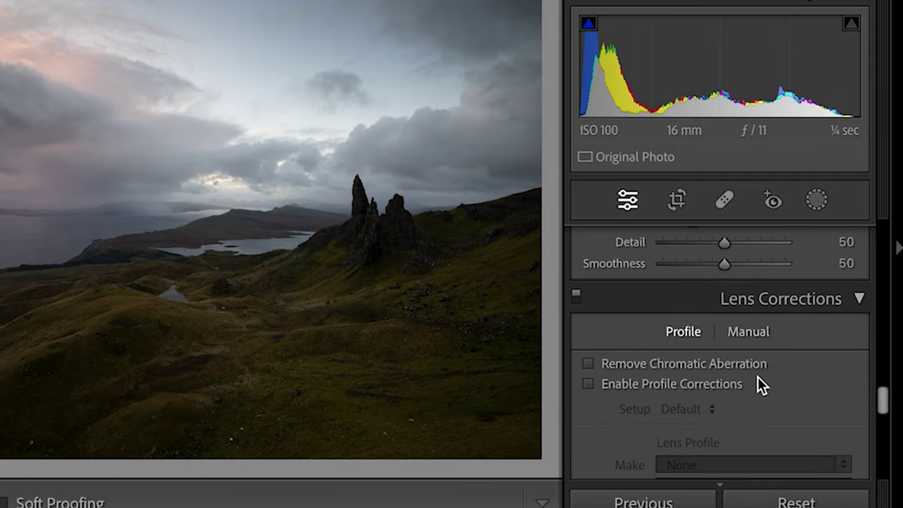
pyautogui.click(588, 366)
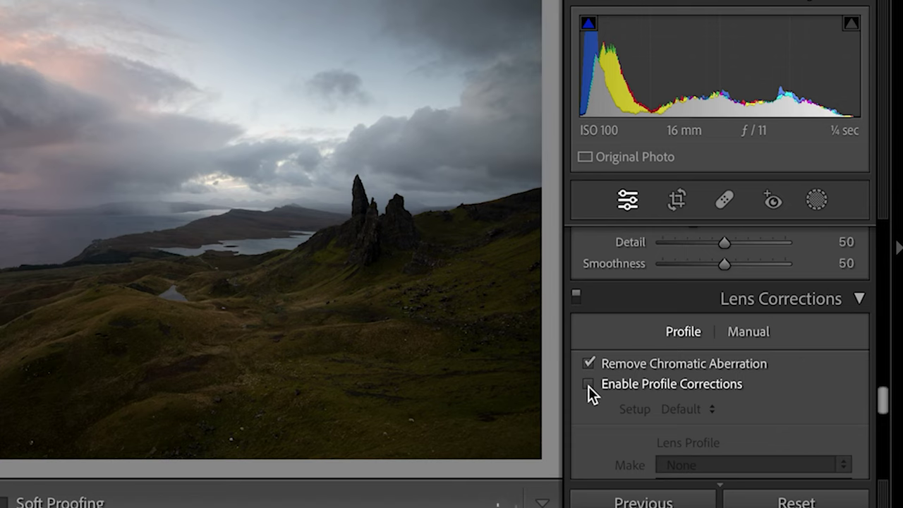
pyautogui.click(588, 384)
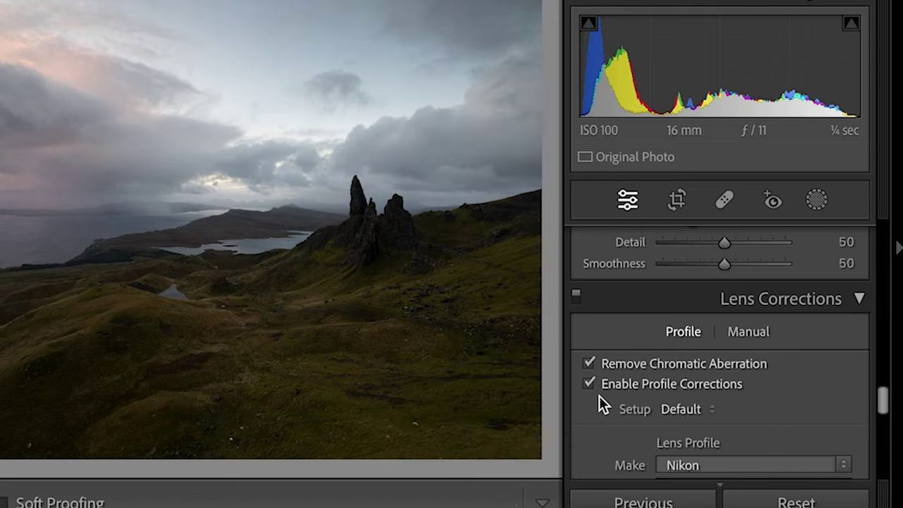
# Step: Balance the photo's tone with Highlights -73, Shadows +47, Whites +18, Blacks -3 and Exposure +0.35
pyautogui.scroll(5, 648, 371)
pyautogui.scroll(10, 647, 372)
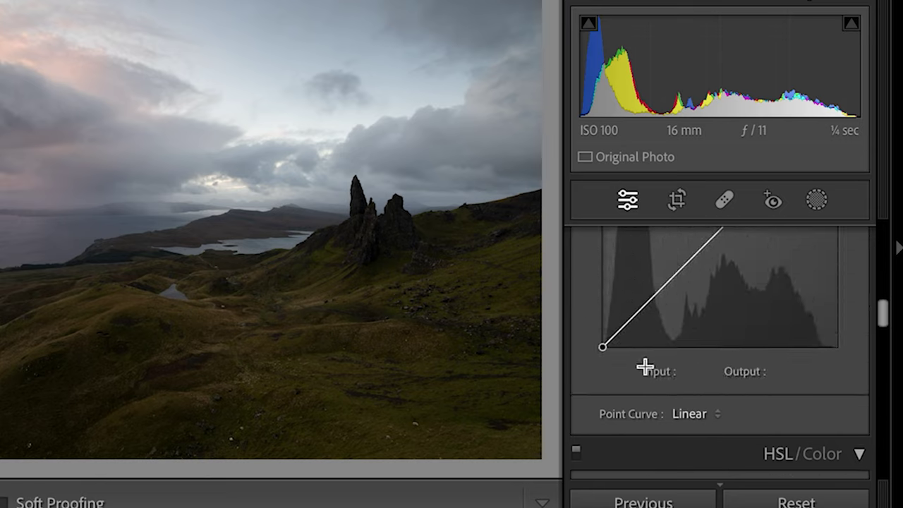
pyautogui.scroll(-1, 690, 353)
pyautogui.scroll(-4, 690, 358)
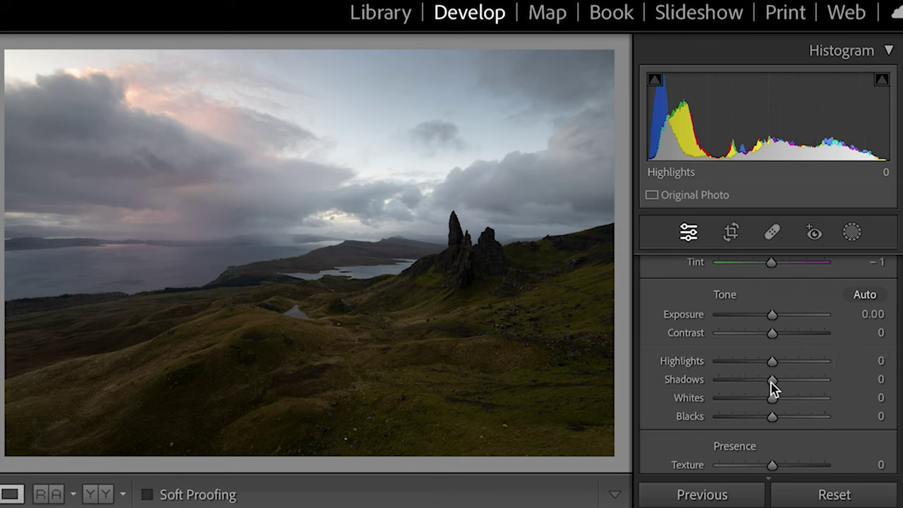
pyautogui.moveTo(774, 390)
pyautogui.mouseDown()
pyautogui.moveTo(800, 390)
pyautogui.moveTo(760, 361)
pyautogui.moveTo(729, 363)
pyautogui.moveTo(781, 383)
pyautogui.mouseUp()
pyautogui.scroll(-1, 774, 381)
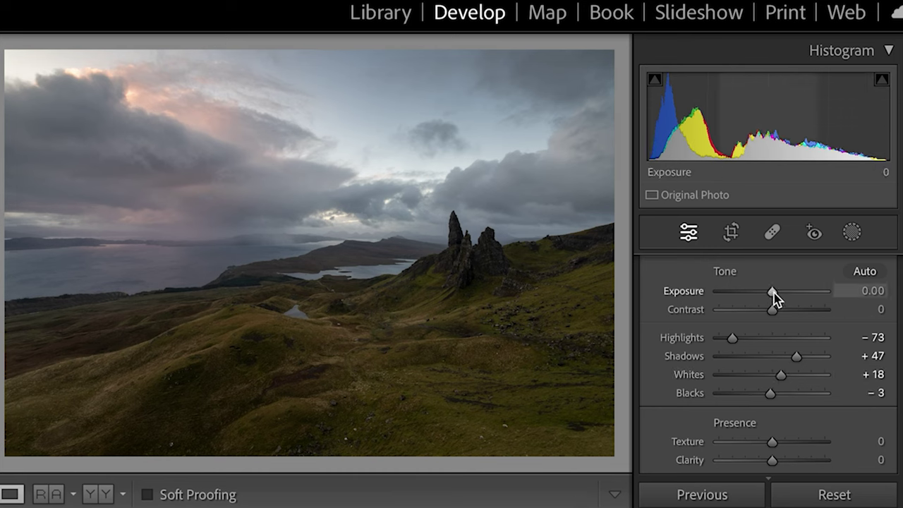
pyautogui.moveTo(774, 298); pyautogui.dragTo(777, 299)
pyautogui.scroll(-3, 818, 343)
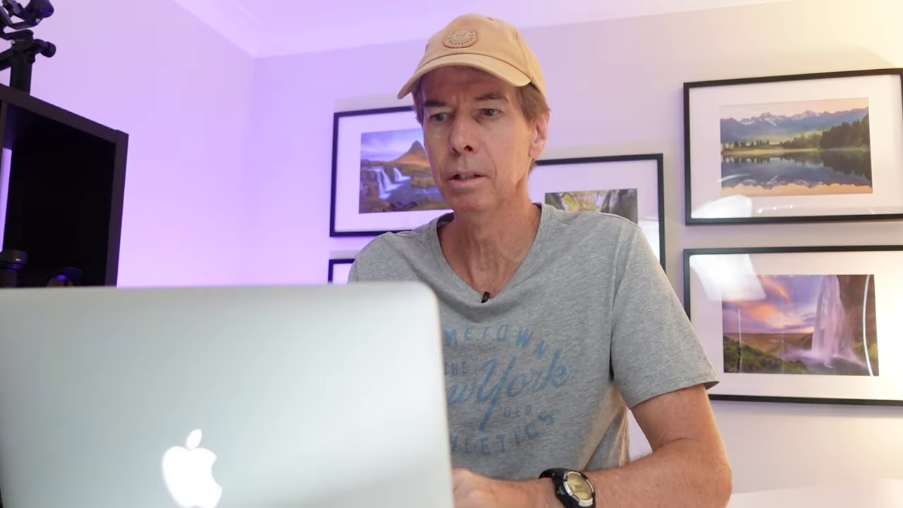
# Step: Zoom in on the rock pinnacles to judge detail and set Clarity to +22
pyautogui.click(604, 248)
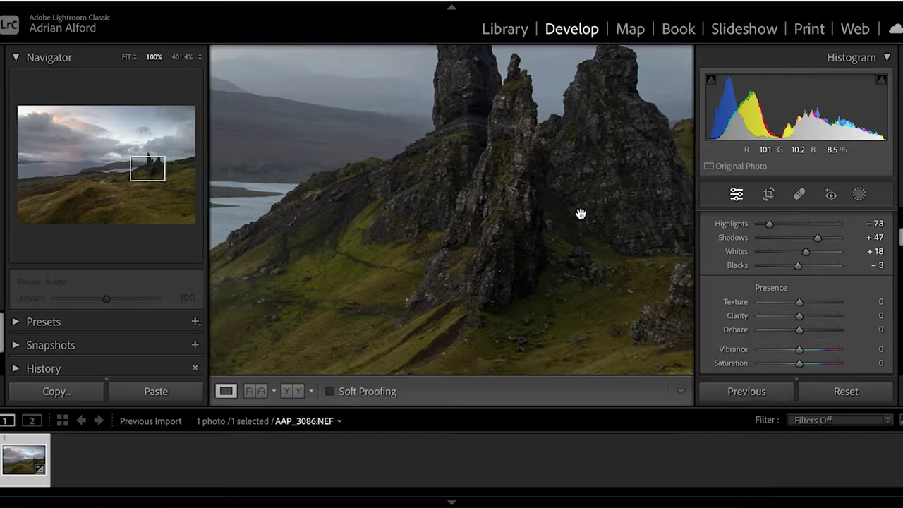
pyautogui.scroll(3, 580, 214)
pyautogui.hscroll(2, 580, 214)
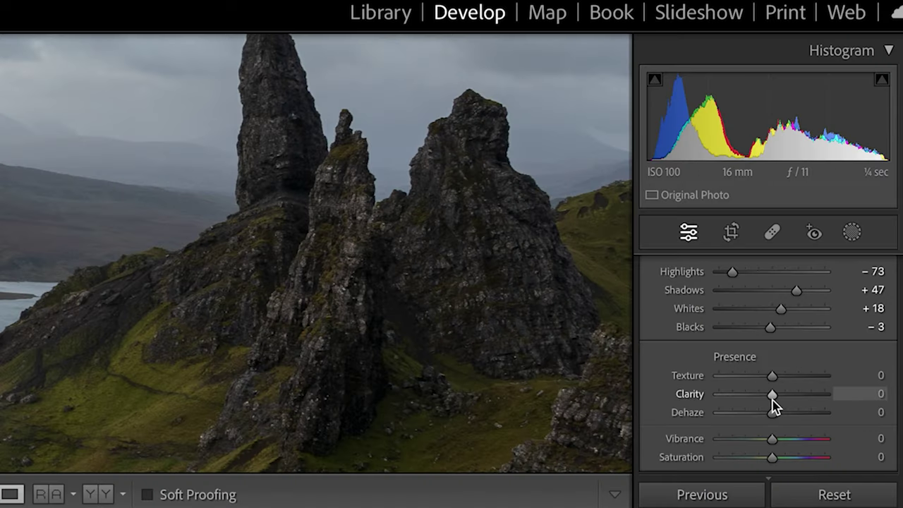
pyautogui.moveTo(772, 399); pyautogui.dragTo(783, 401)
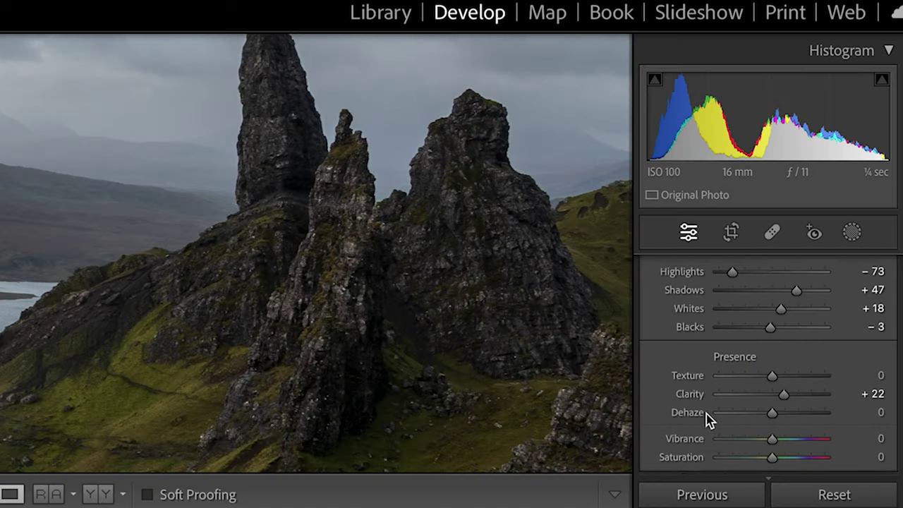
# Step: View the whole photo again and set Dehaze to +15, Vibrance to +20 and Saturation to +25
pyautogui.scroll(-2, 708, 418)
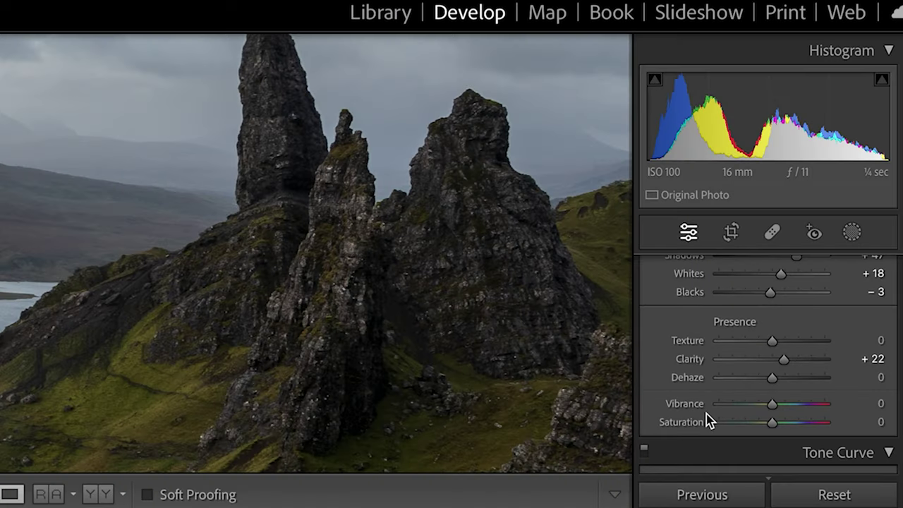
pyautogui.click(409, 317)
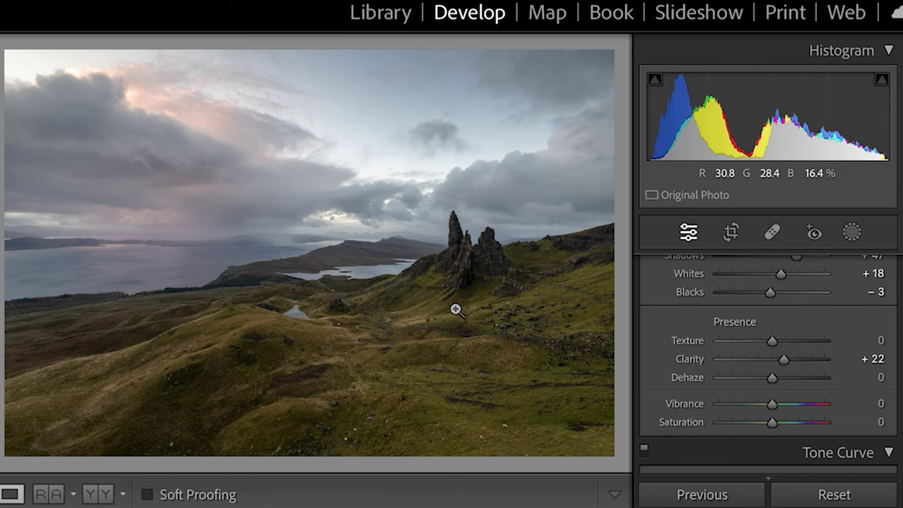
pyautogui.moveTo(771, 379); pyautogui.dragTo(782, 385)
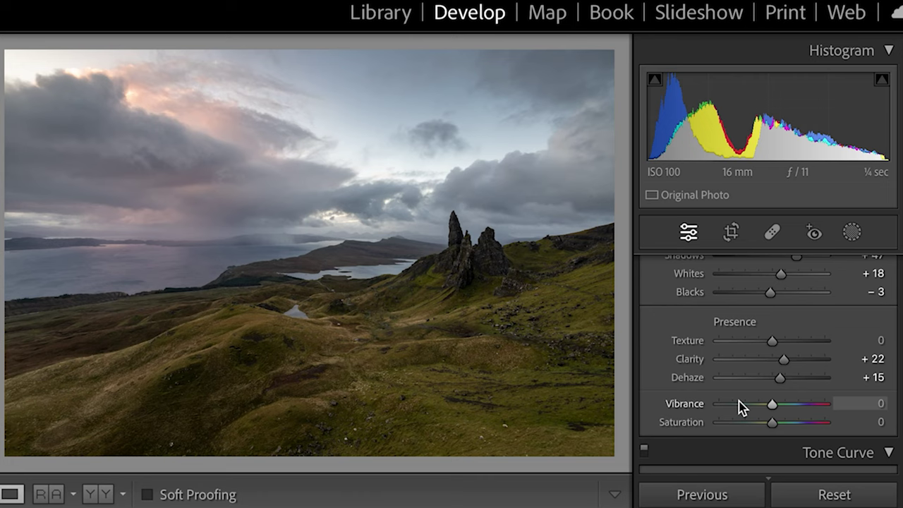
pyautogui.moveTo(774, 407); pyautogui.dragTo(783, 410)
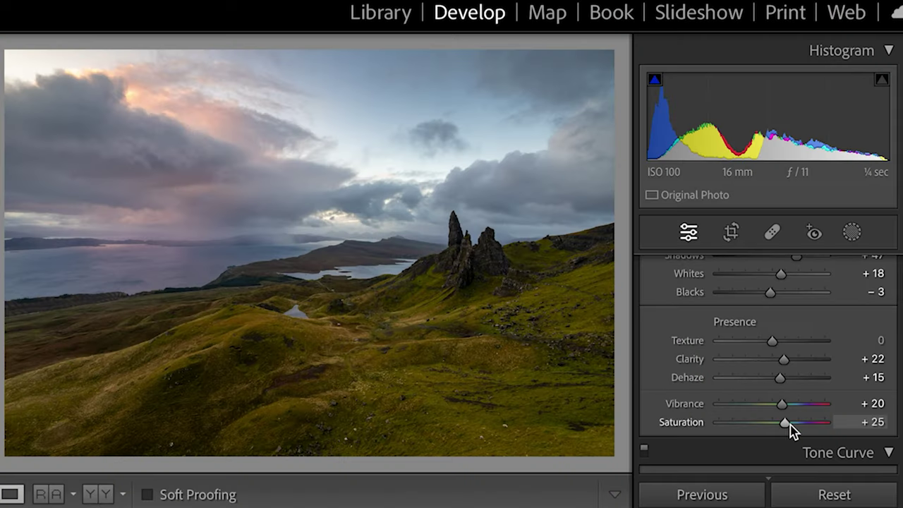
pyautogui.moveTo(789, 428); pyautogui.dragTo(786, 429)
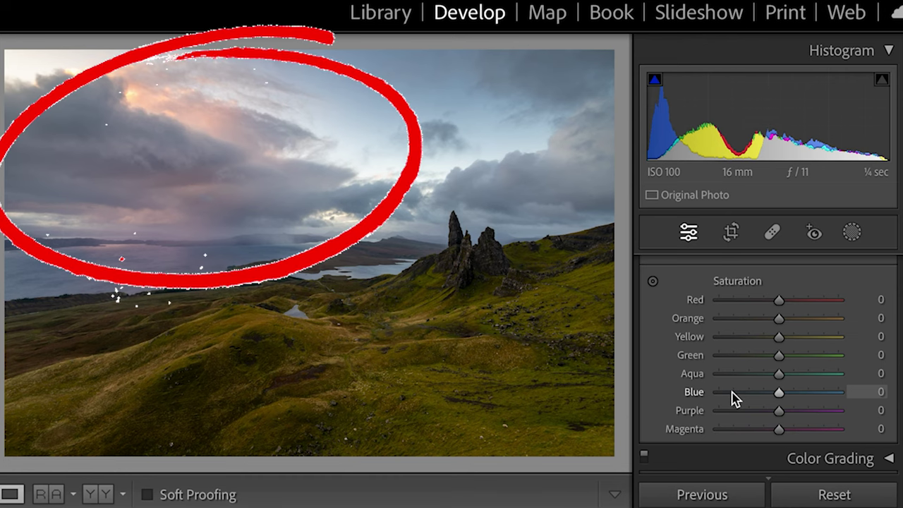
# Step: Boost individual colour saturation with Purple +17, Magenta +22 and Red +17, and adjust Green saturation
pyautogui.scroll(-1, 748, 412)
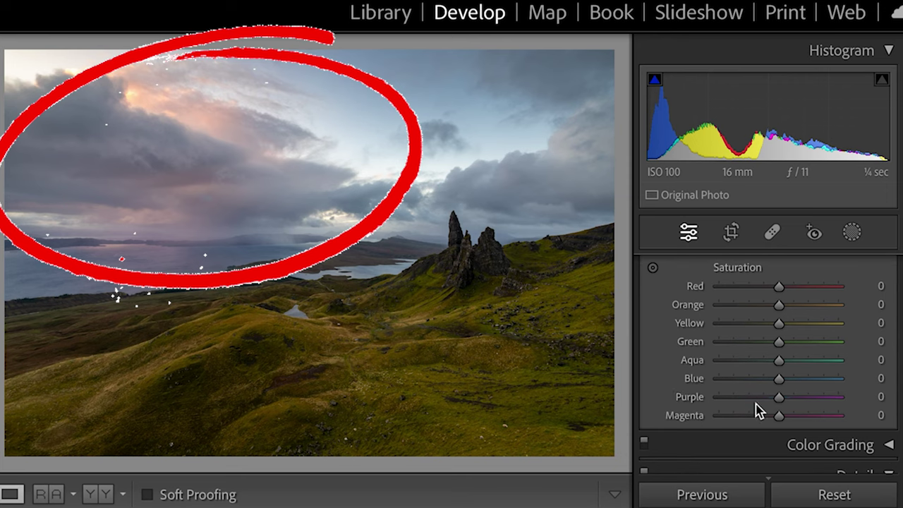
pyautogui.moveTo(780, 399); pyautogui.dragTo(790, 406)
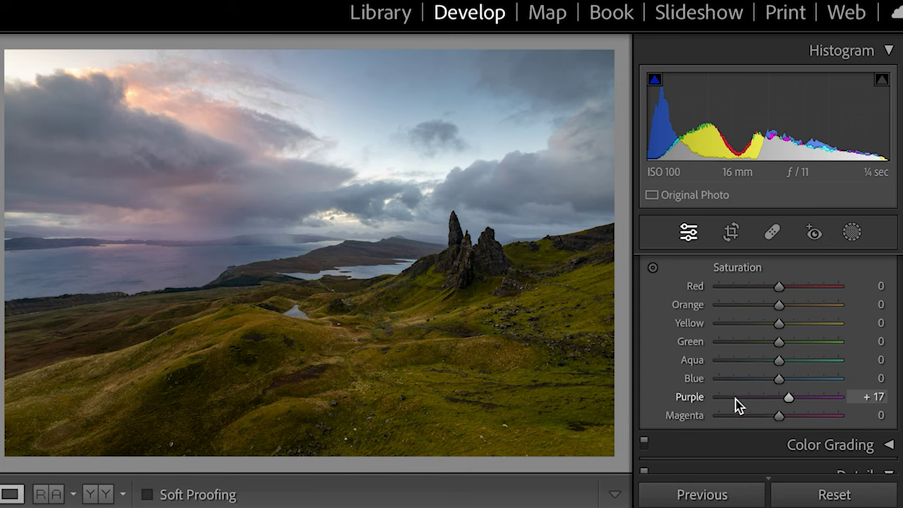
pyautogui.moveTo(778, 417); pyautogui.dragTo(786, 425)
pyautogui.moveTo(779, 289); pyautogui.dragTo(790, 295)
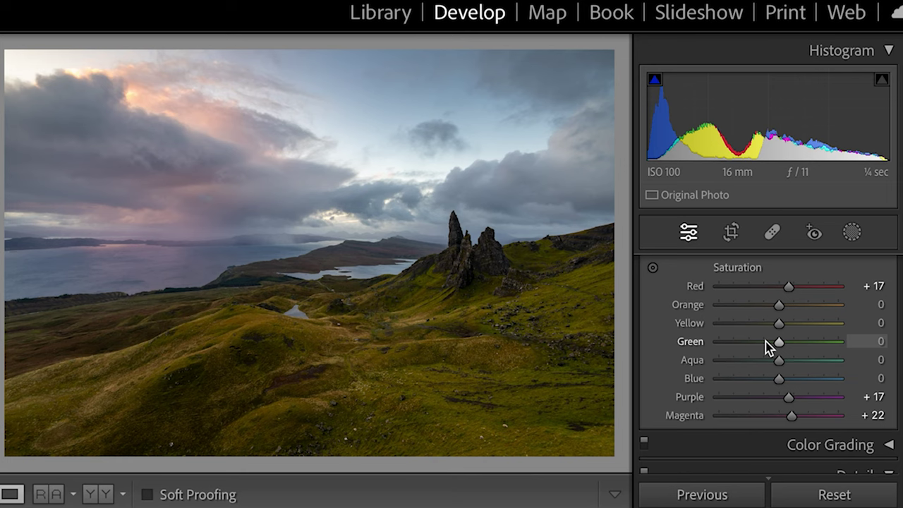
pyautogui.moveTo(780, 346); pyautogui.dragTo(792, 347)
pyautogui.moveTo(793, 347); pyautogui.dragTo(793, 347)
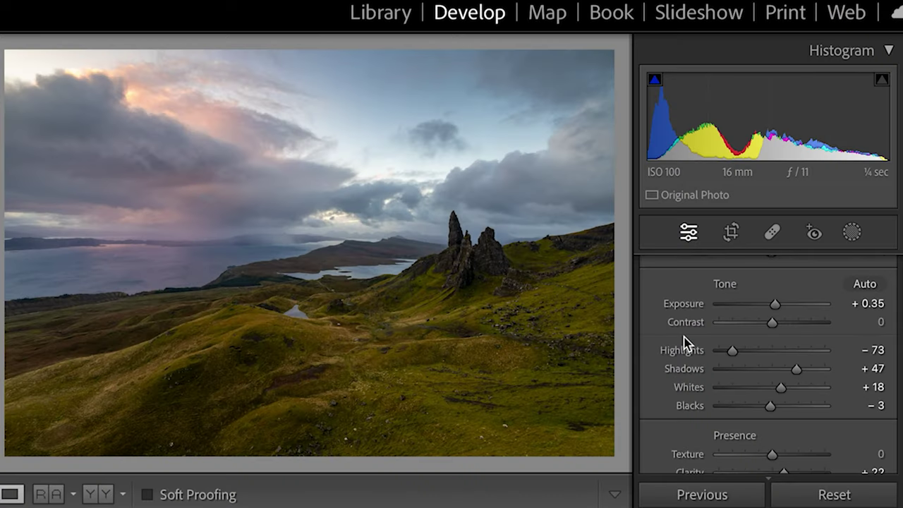
# Step: Compare the edit with the original photo and crop the image to a 16 x 9 aspect ratio
pyautogui.press('f')
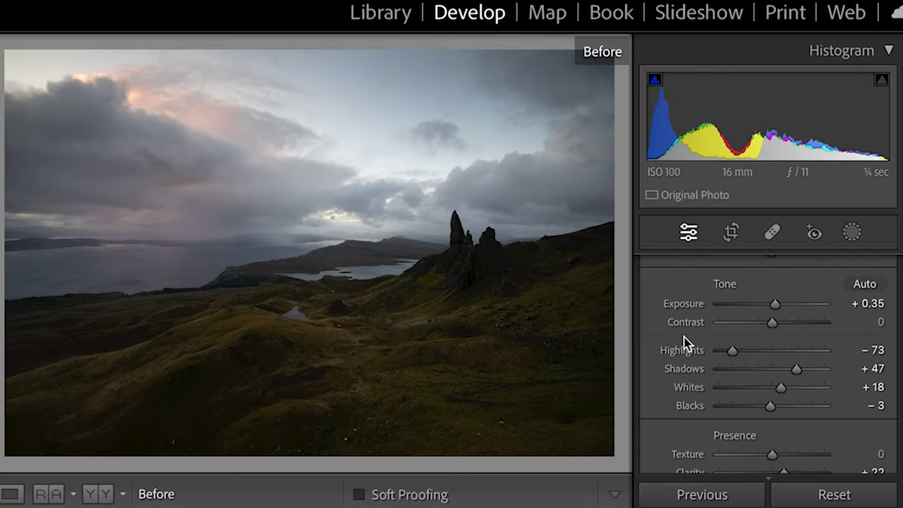
pyautogui.press('\\')
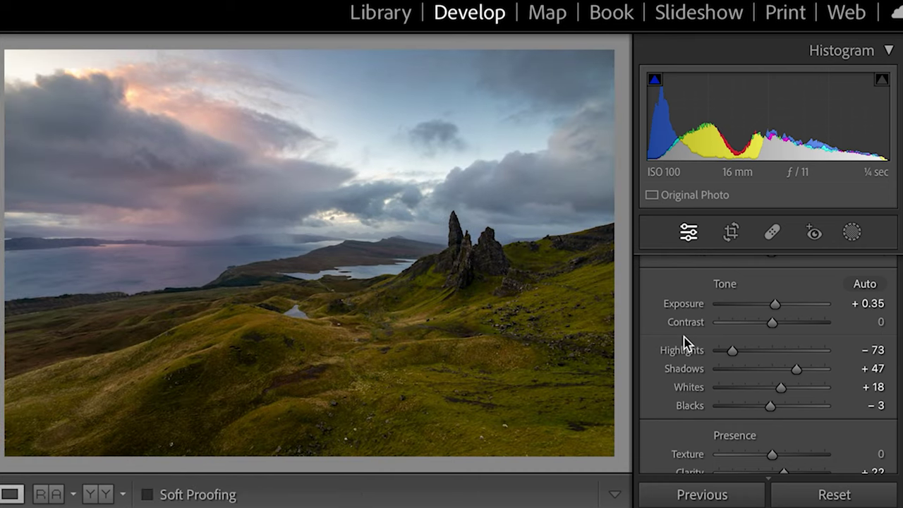
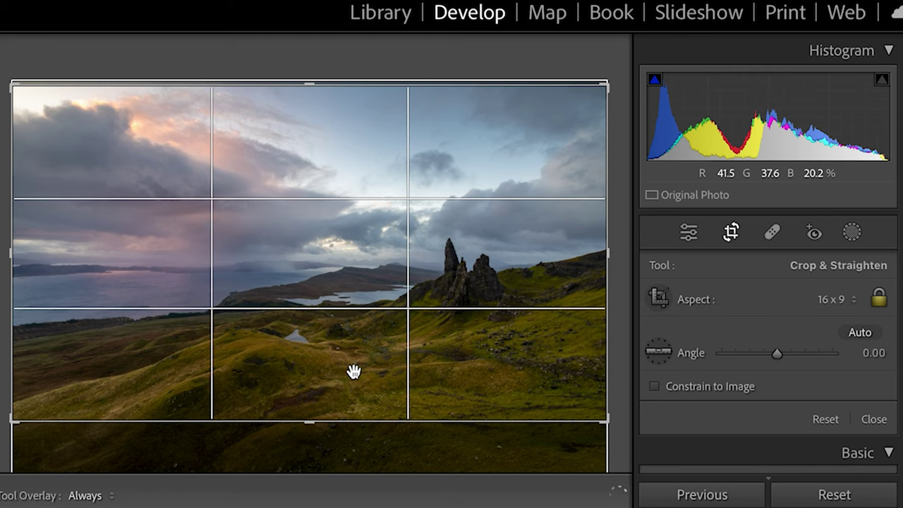
pyautogui.press('Return')
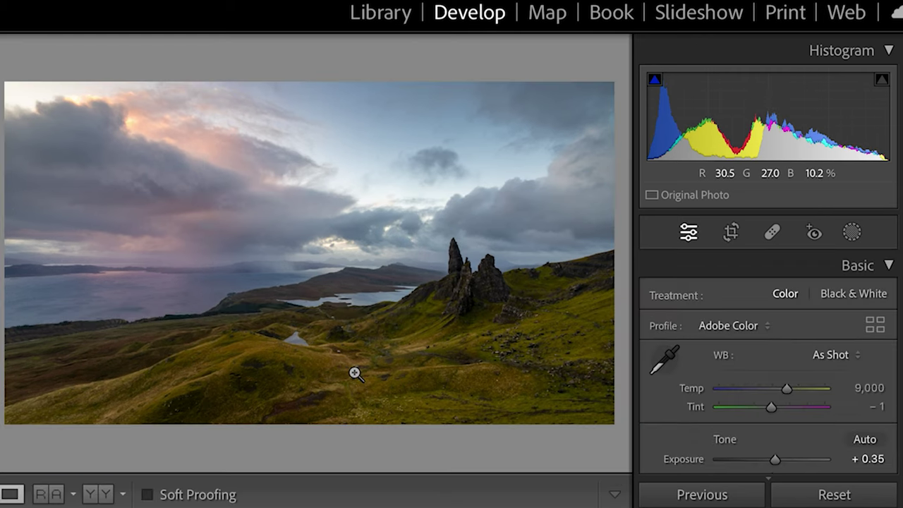
pyautogui.press('f')
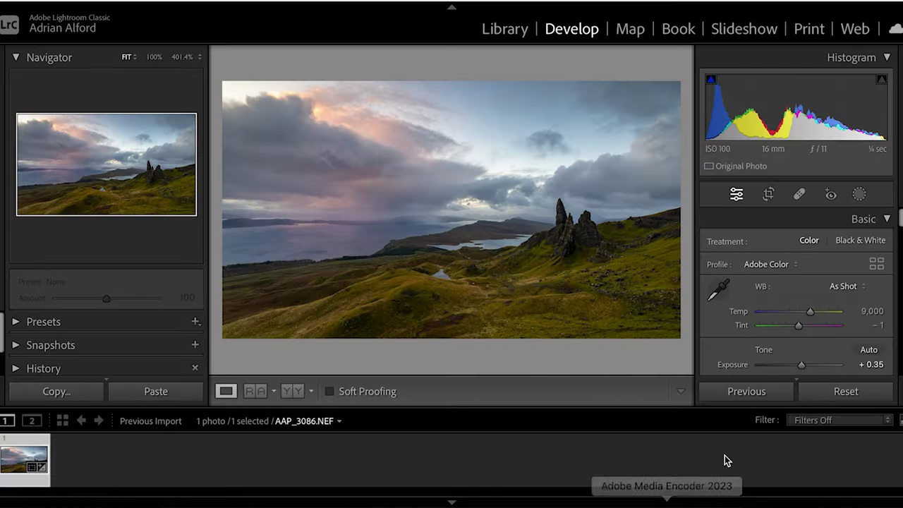
# Step: Paint a brush mask of size 7.0 over the rock pinnacles and raise the mask's exposure
pyautogui.click(858, 191)
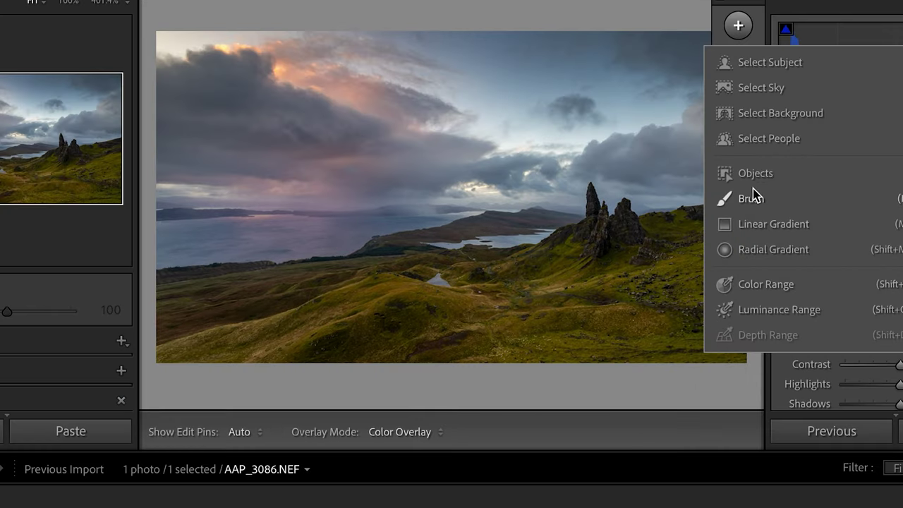
pyautogui.click(752, 195)
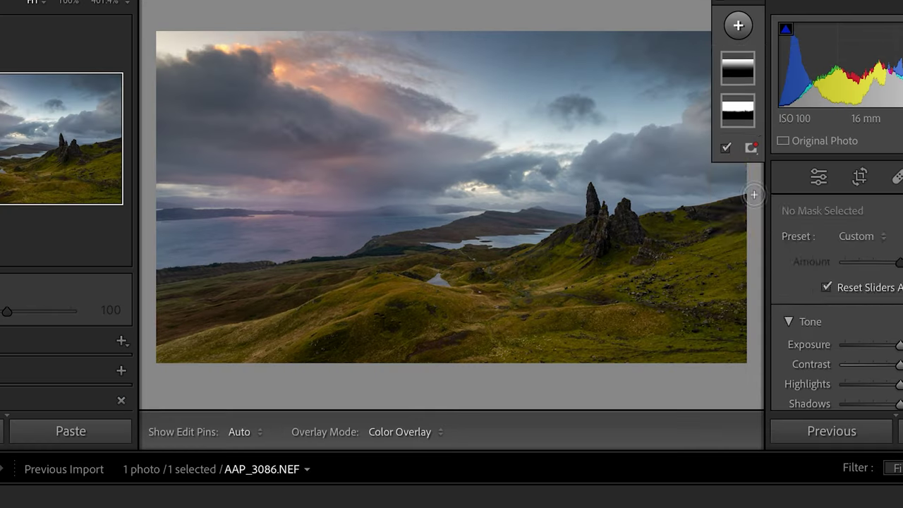
pyautogui.moveTo(627, 214); pyautogui.dragTo(603, 240)
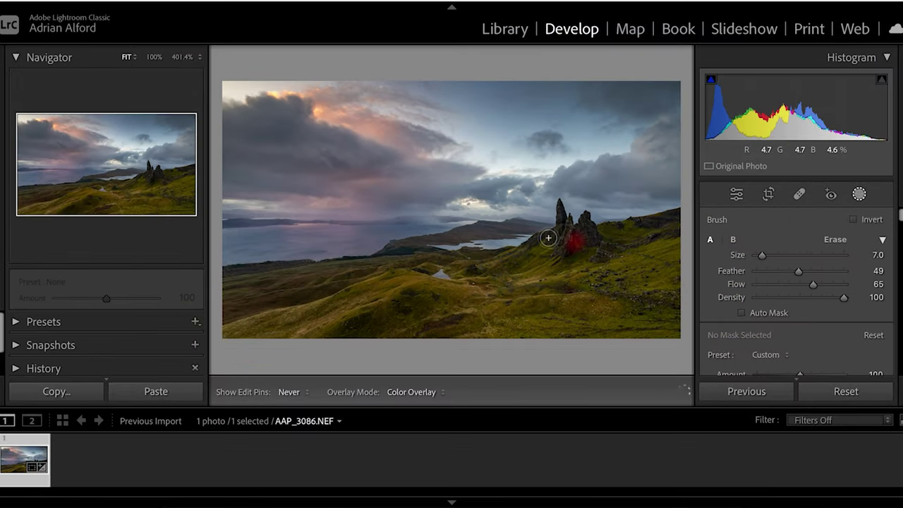
pyautogui.moveTo(548, 238)
pyautogui.mouseDown()
pyautogui.moveTo(573, 249)
pyautogui.moveTo(596, 240)
pyautogui.moveTo(585, 220)
pyautogui.moveTo(574, 242)
pyautogui.mouseUp()
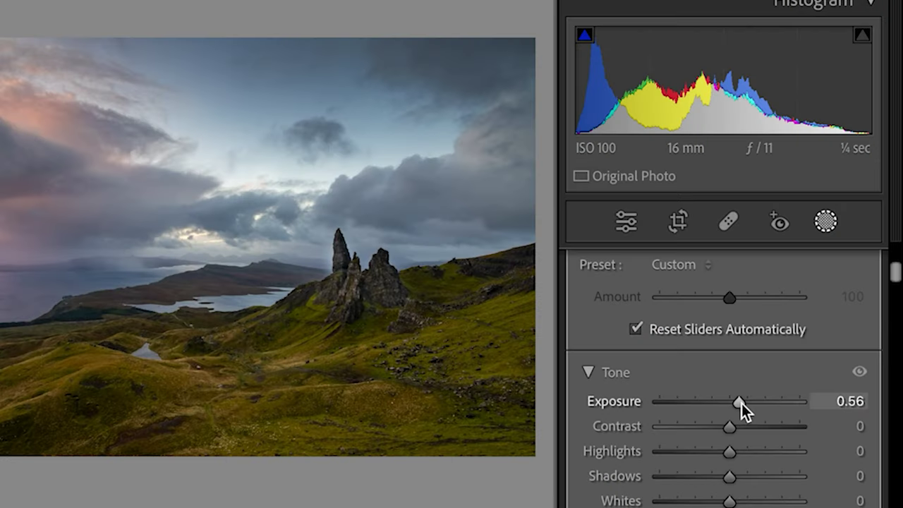
pyautogui.moveTo(742, 404); pyautogui.dragTo(746, 402)
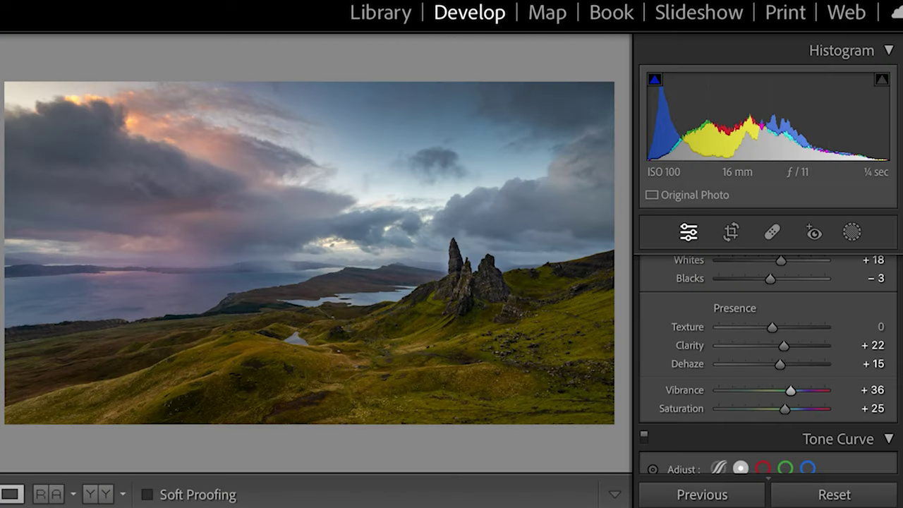
# Step: Compare the finished landscape edit with the unedited photo and return to the edited version
pyautogui.press('\\')
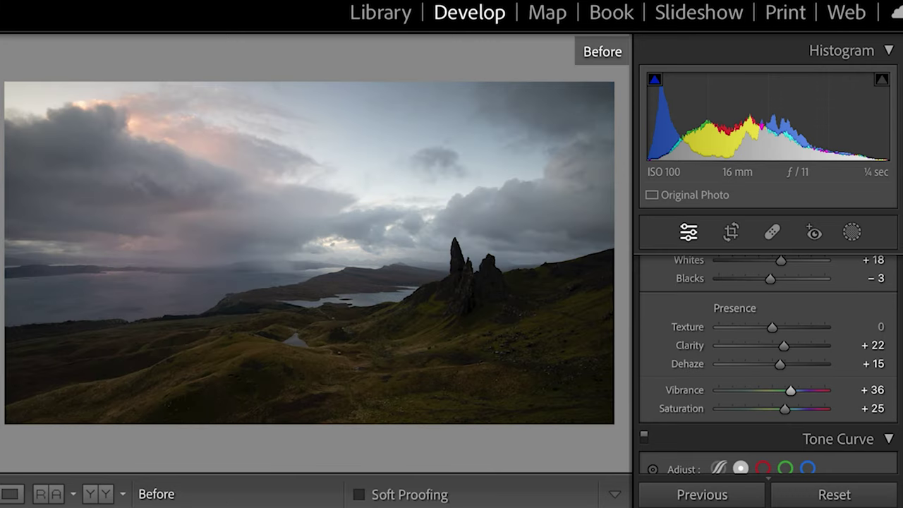
pyautogui.press('\\')
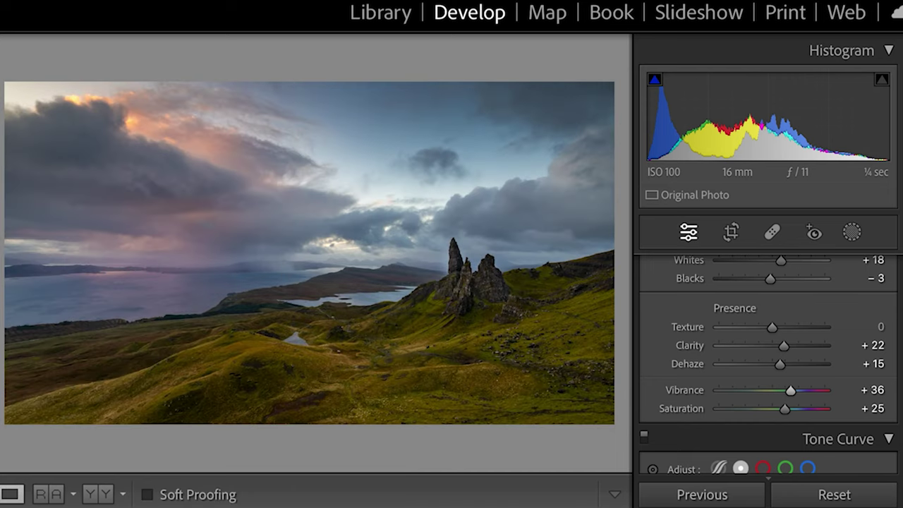